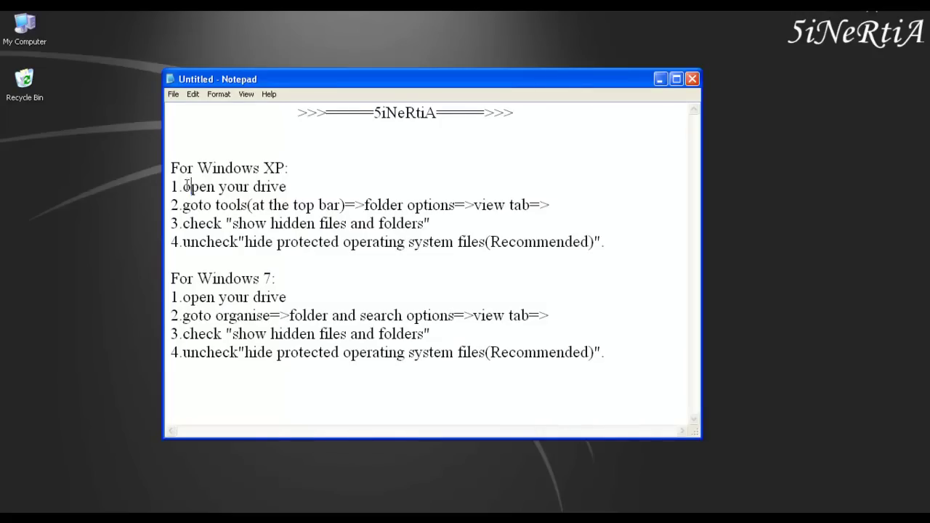
Review the Windows XP and Windows 7 instructions for showing hidden files in the open note, and minimize it
left_click_drag(189, 187, 298, 187)
left_click_drag(183, 205, 551, 207)
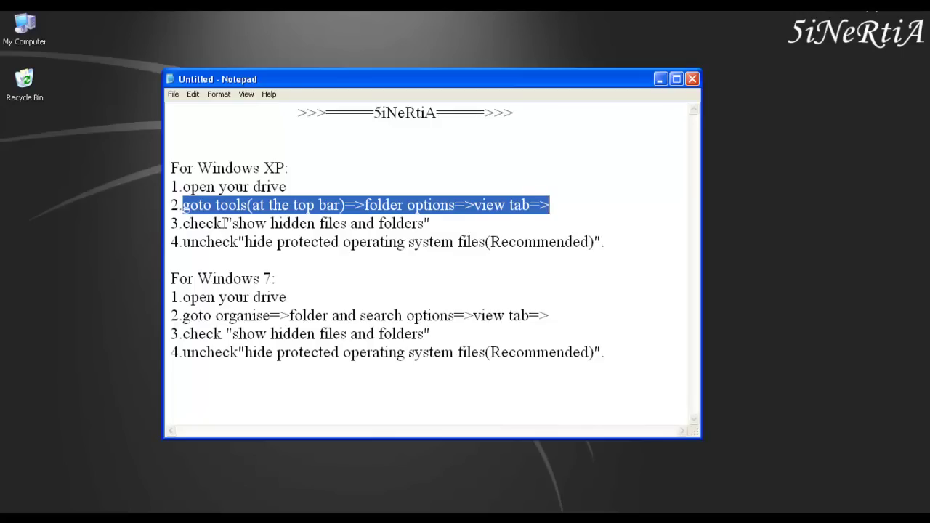
left_click_drag(226, 223, 433, 225)
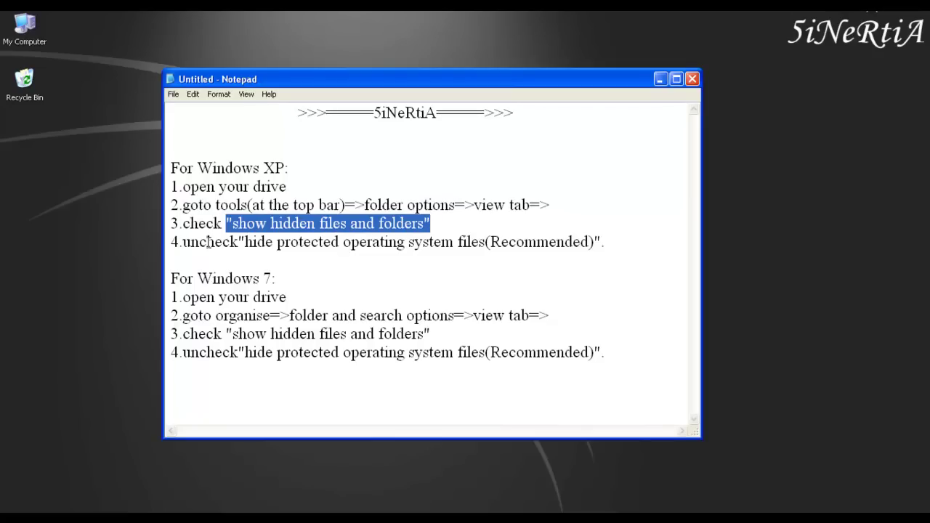
left_click_drag(238, 242, 576, 251)
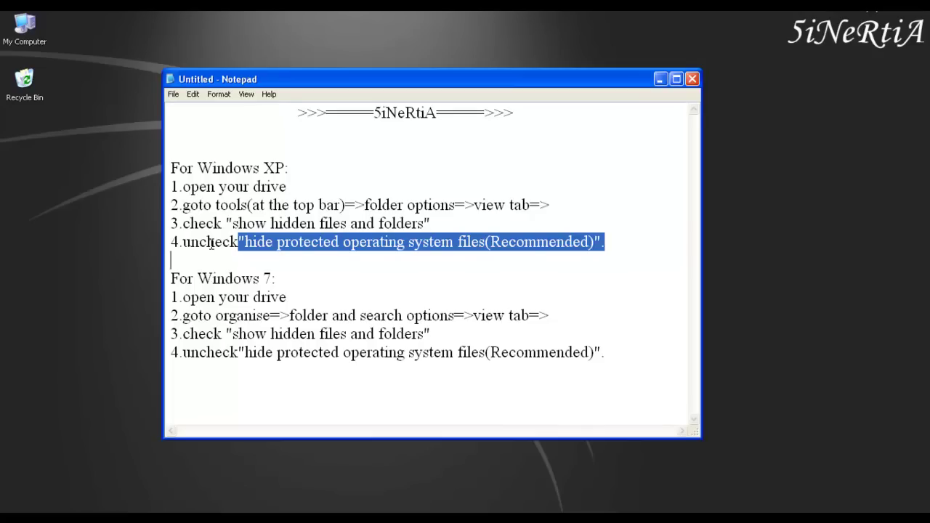
left_click(204, 298)
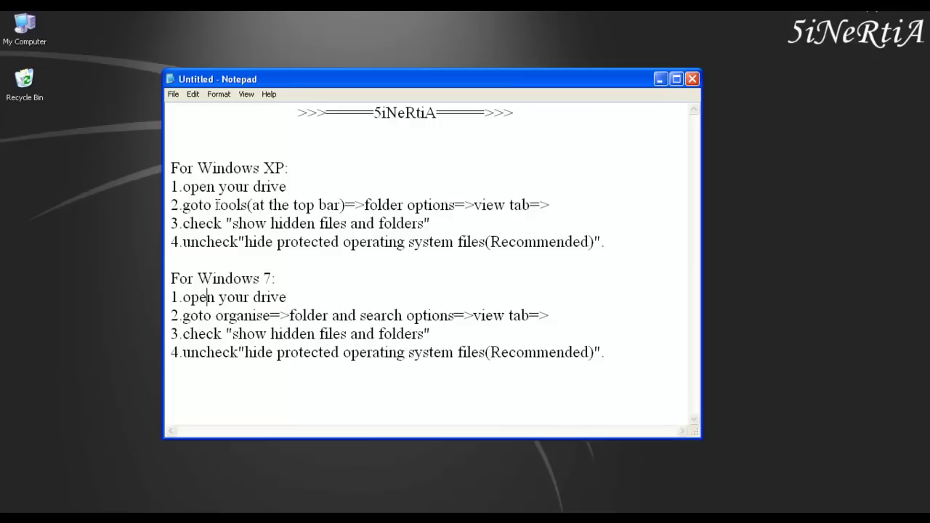
left_click_drag(216, 205, 247, 205)
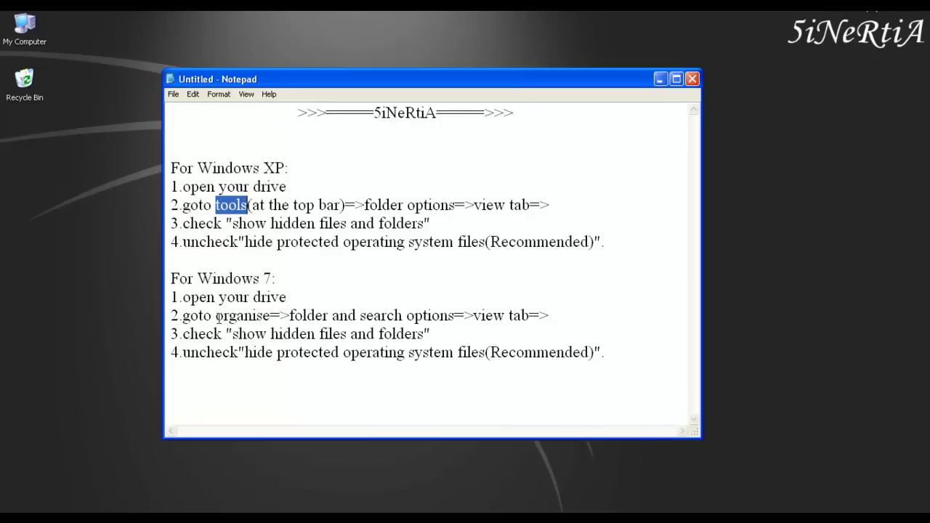
left_click_drag(216, 317, 265, 317)
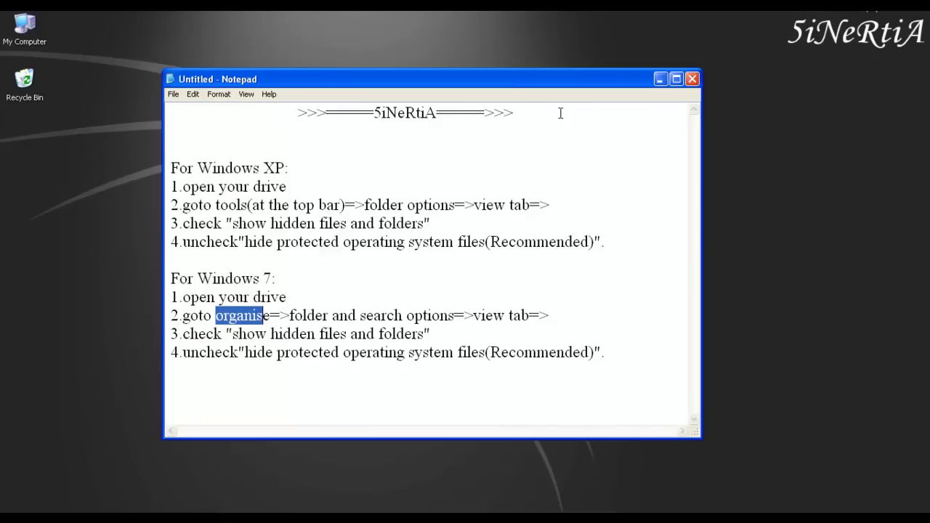
left_click(660, 78)
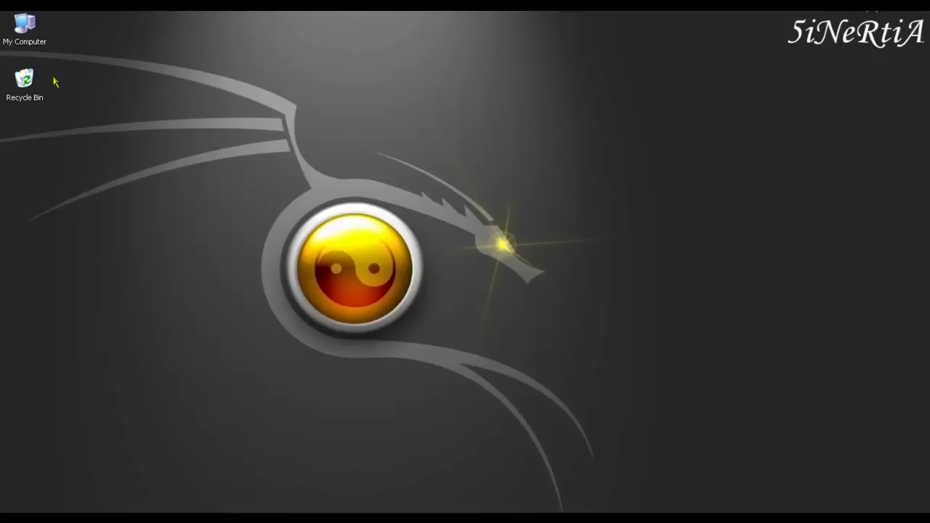
Open My Computer in a maximized window and browse into the Wrong Turn (L:) drive
double_click(16, 40)
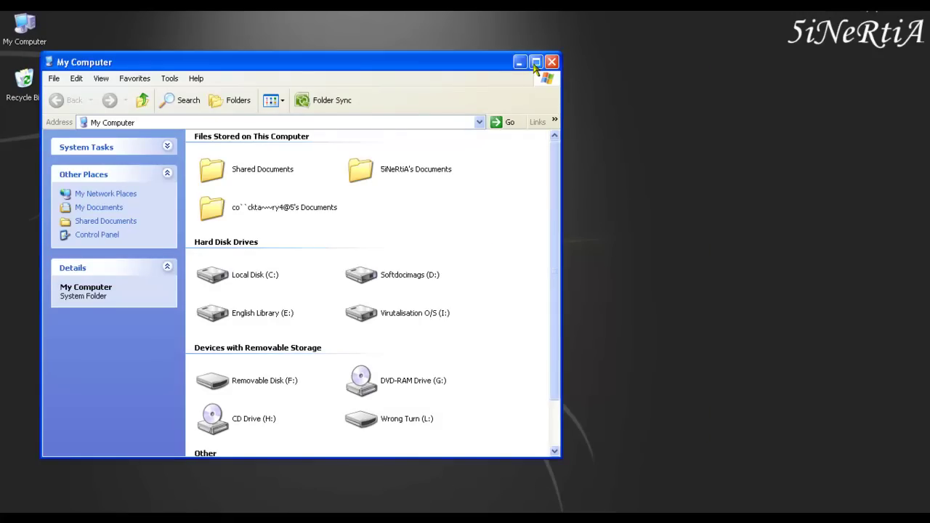
left_click(536, 62)
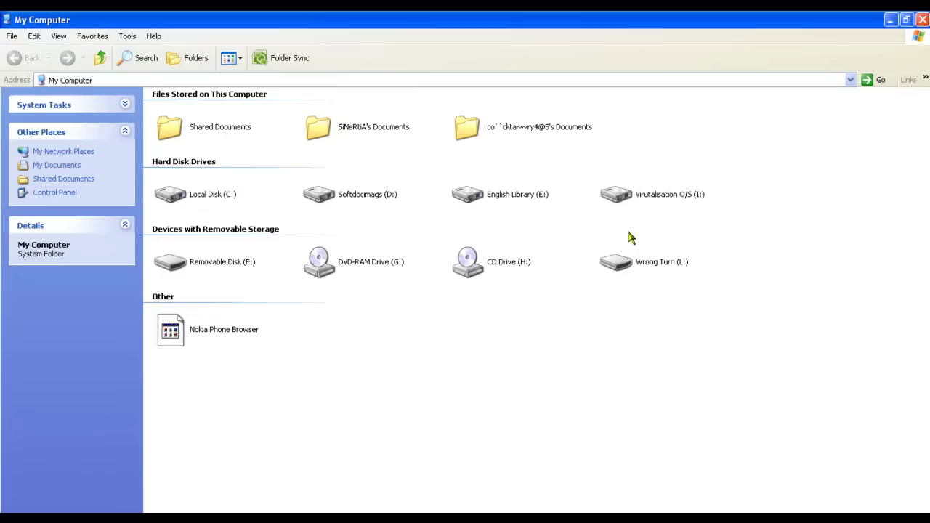
double_click(663, 267)
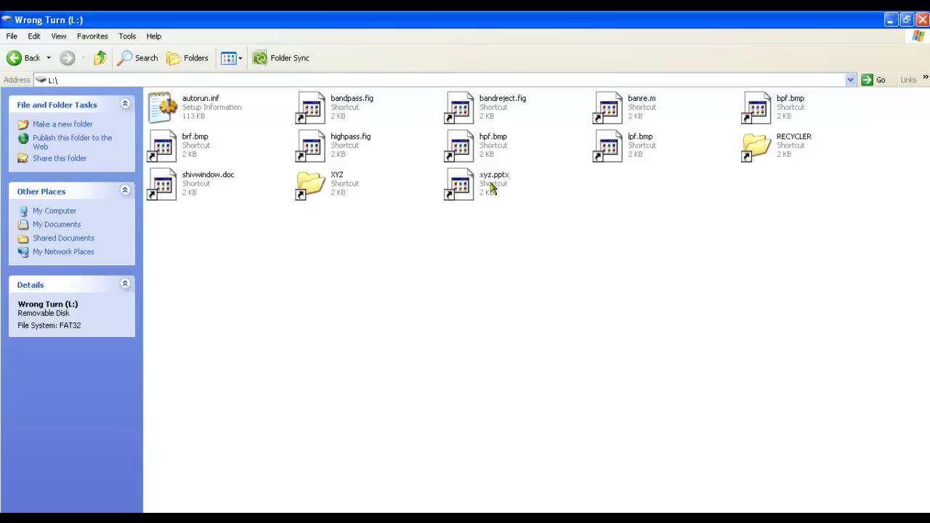
Check the used and free space of the Wrong Turn (L:) drive in its properties
left_click(14, 58)
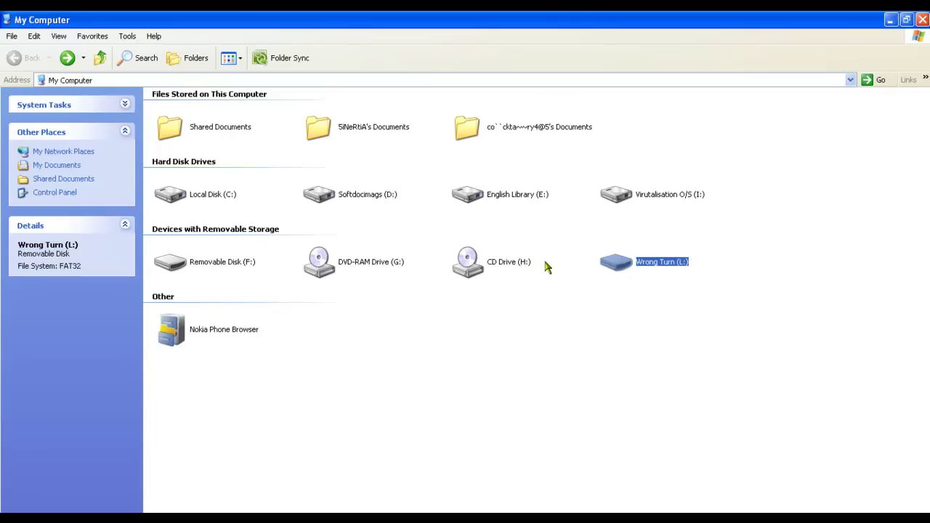
right_click(617, 263)
left_click(702, 509)
left_click_drag(663, 211, 321, 154)
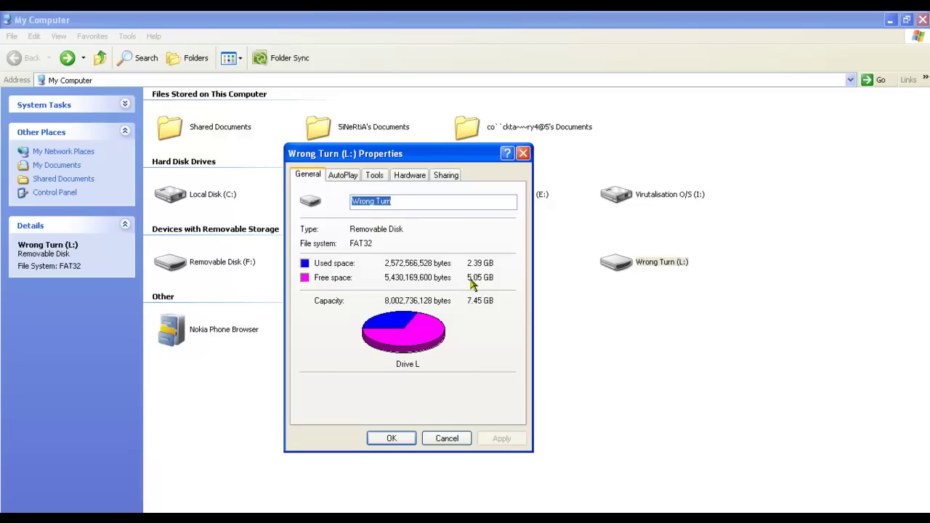
left_click(392, 438)
Reopen the Wrong Turn (L:) drive and select "Show hidden files and folders" in Folder Options
double_click(613, 264)
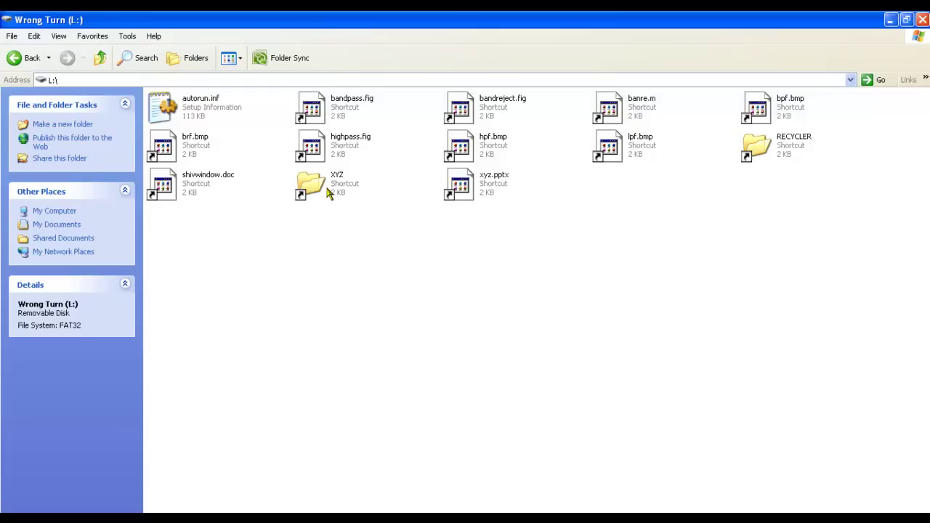
left_click(124, 39)
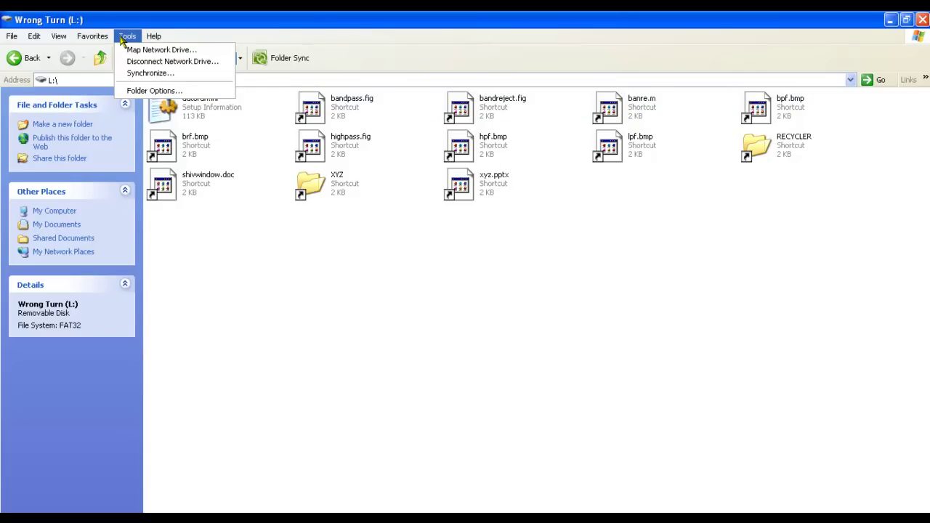
left_click(140, 92)
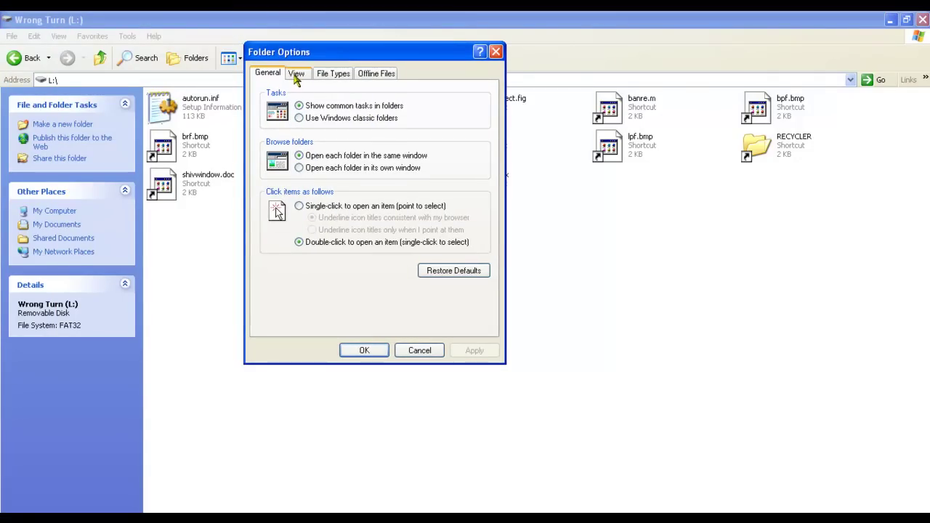
left_click(297, 73)
left_click_drag(481, 218, 485, 240)
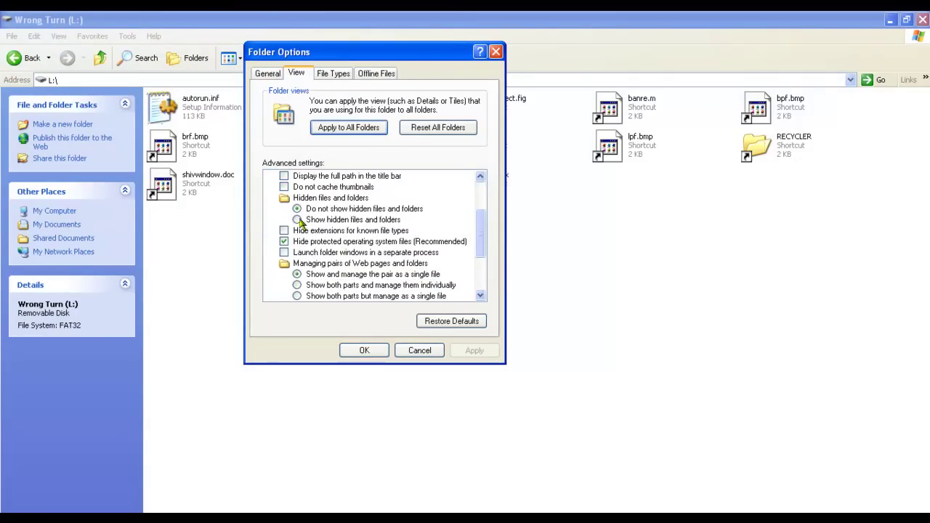
left_click(297, 219)
Disable "Hide protected operating system files (Recommended)", accept the change, and apply the folder options
left_click_drag(477, 244, 486, 249)
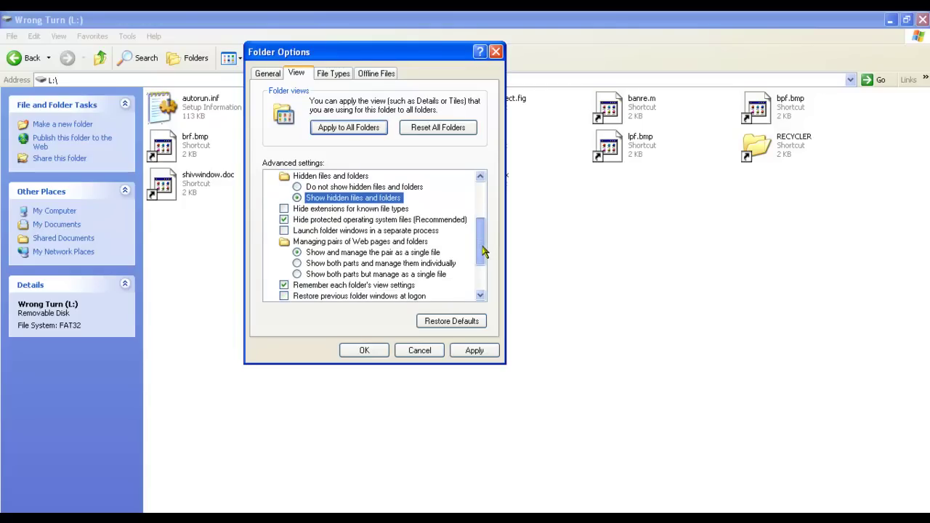
left_click(284, 221)
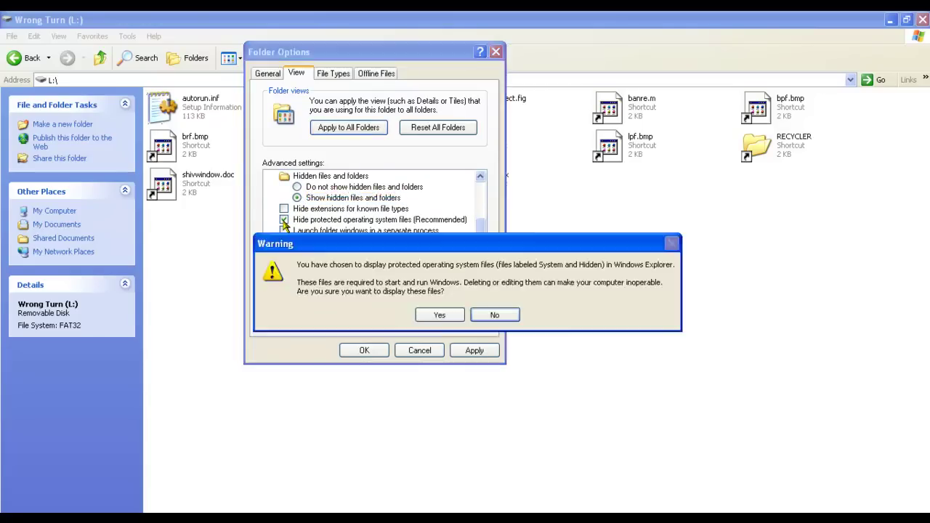
left_click(441, 315)
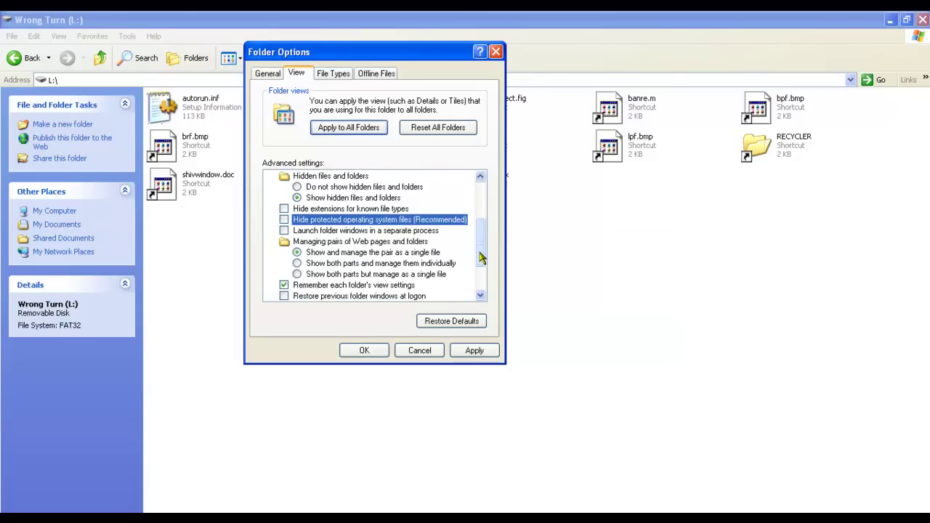
left_click(456, 354)
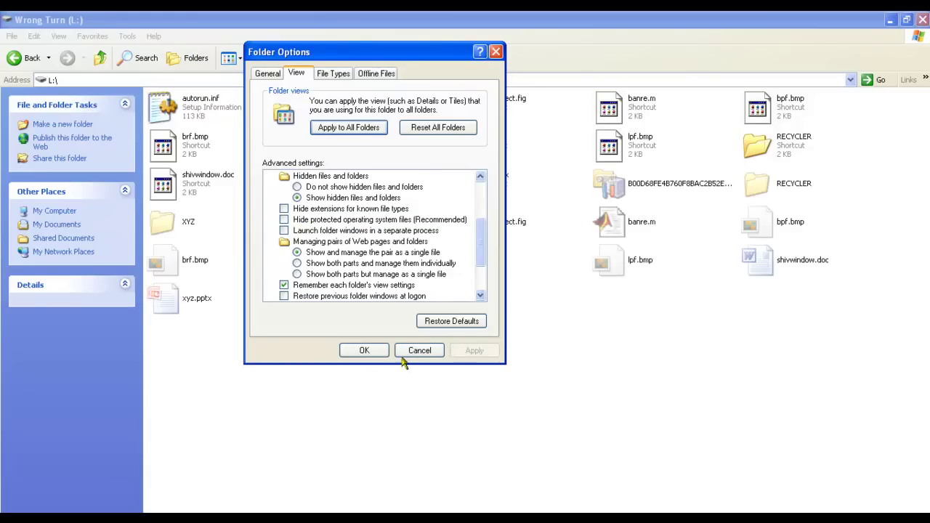
left_click(367, 353)
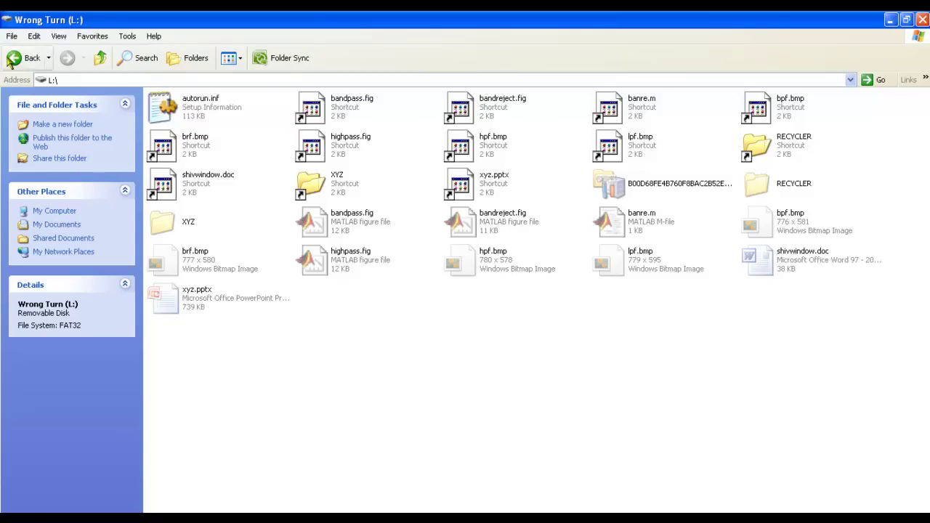
Leave the L: drive and examine the first four quarantined objects in Avira Free Antivirus
left_click(30, 59)
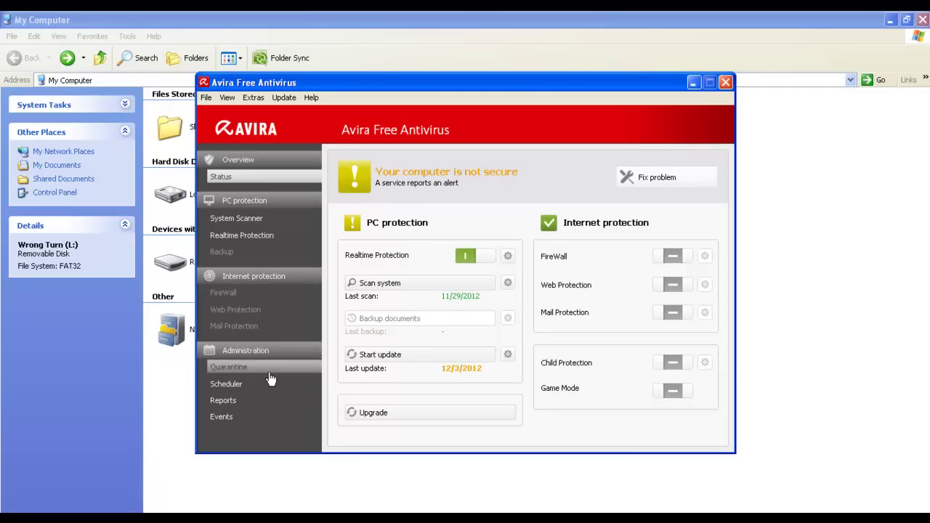
left_click(268, 370)
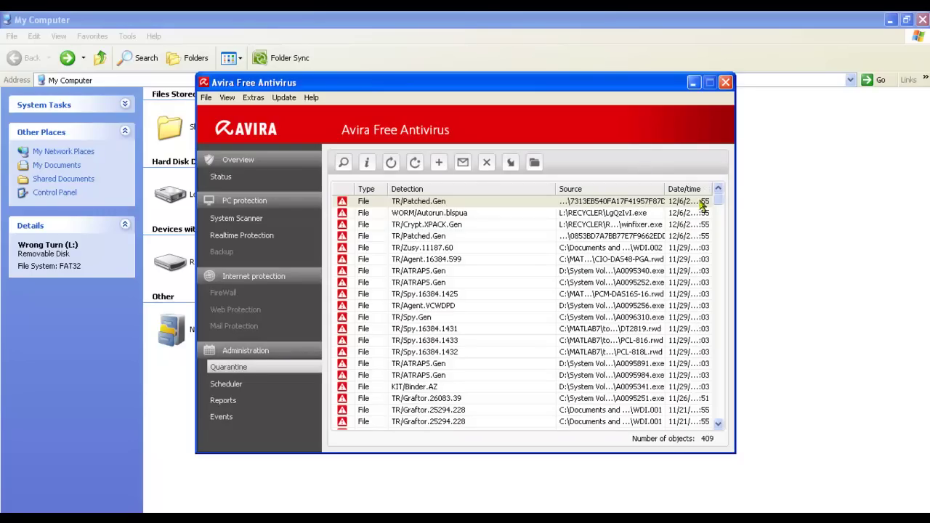
left_click(429, 204)
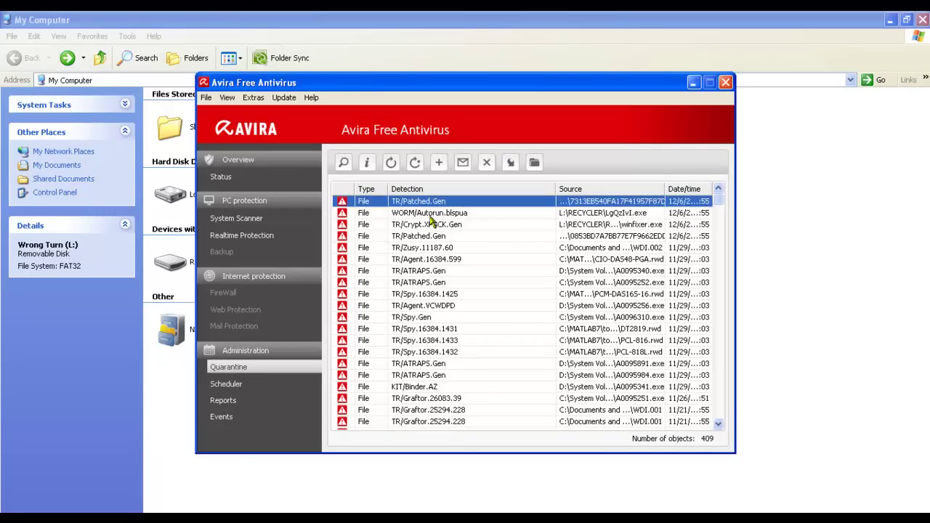
left_click(431, 212)
left_click(438, 227)
left_click(439, 237)
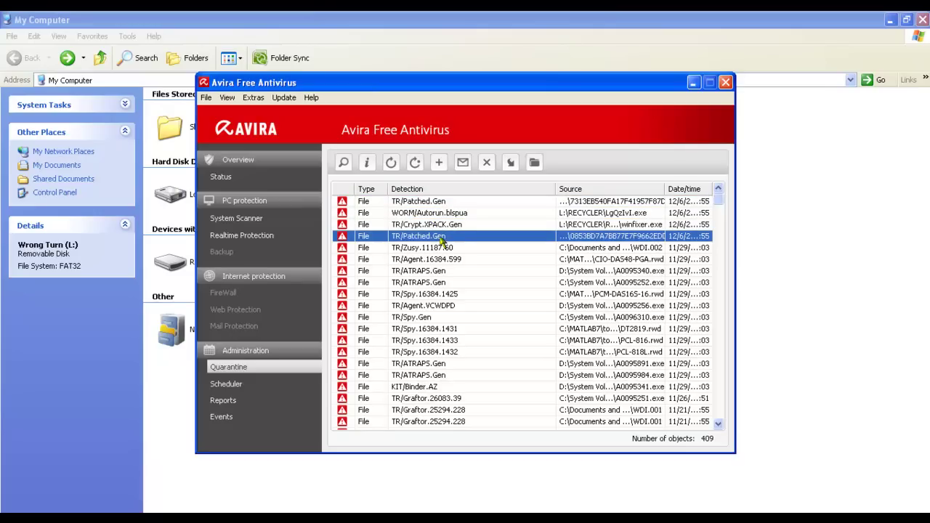
Try to restore the first TR/Patched.Gen object from quarantine, and close Avira Free Antivirus
right_click(434, 207)
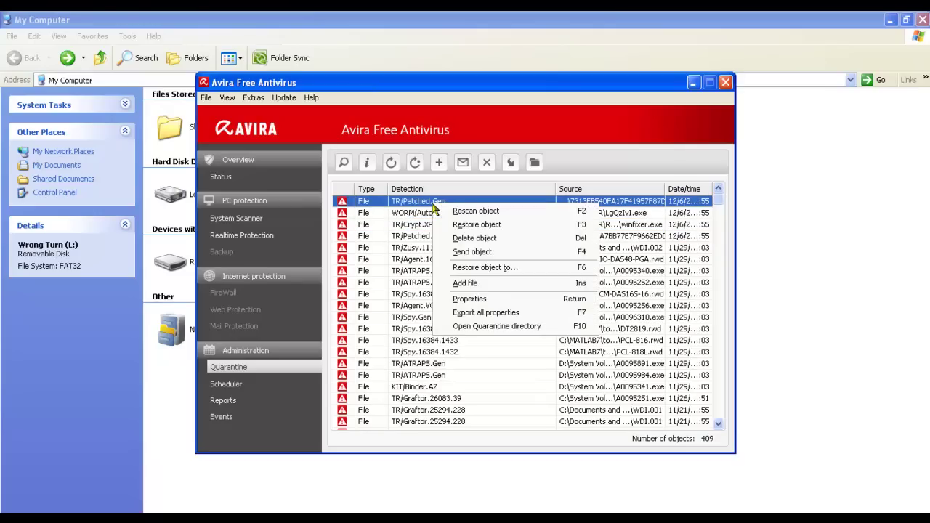
left_click(454, 225)
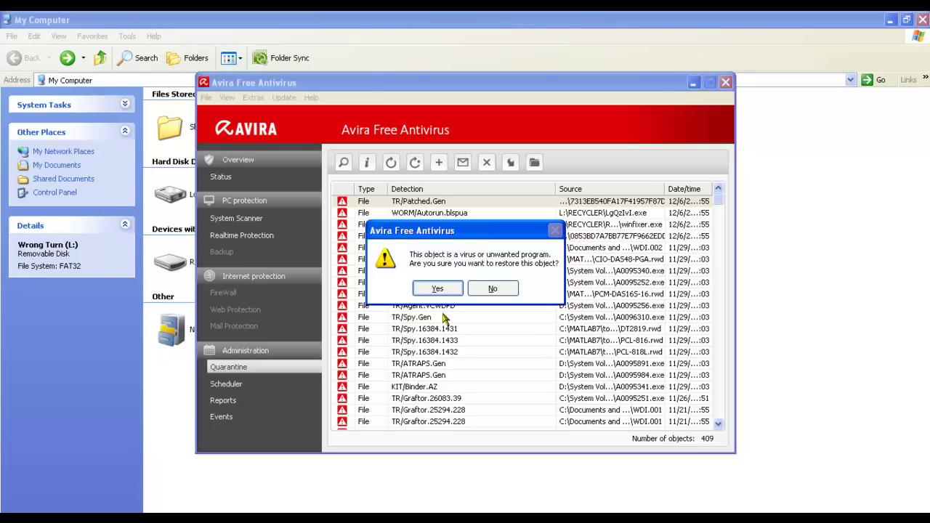
left_click(439, 291)
left_click(493, 289)
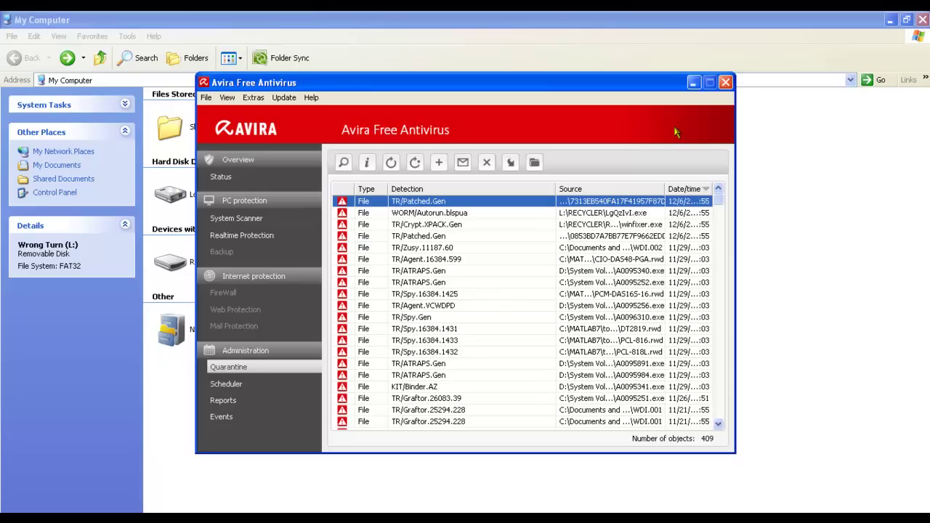
left_click(727, 83)
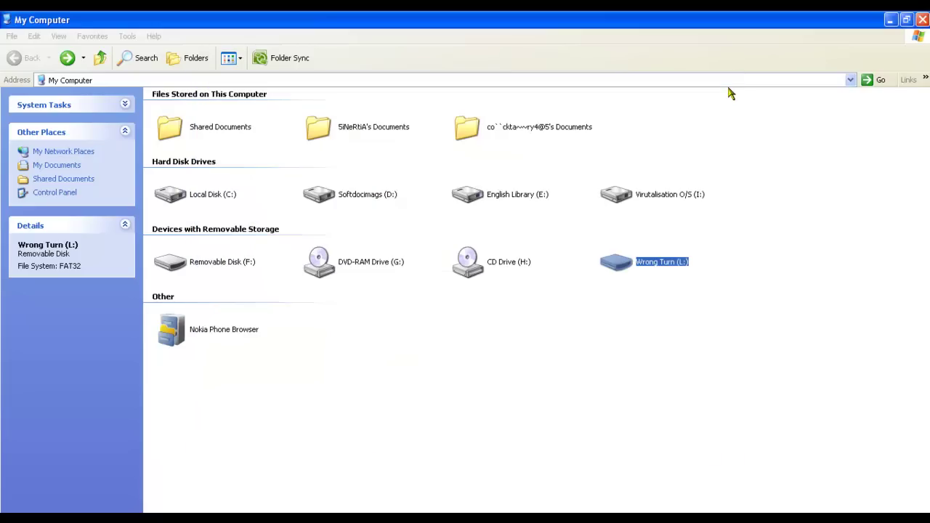
left_click(660, 329)
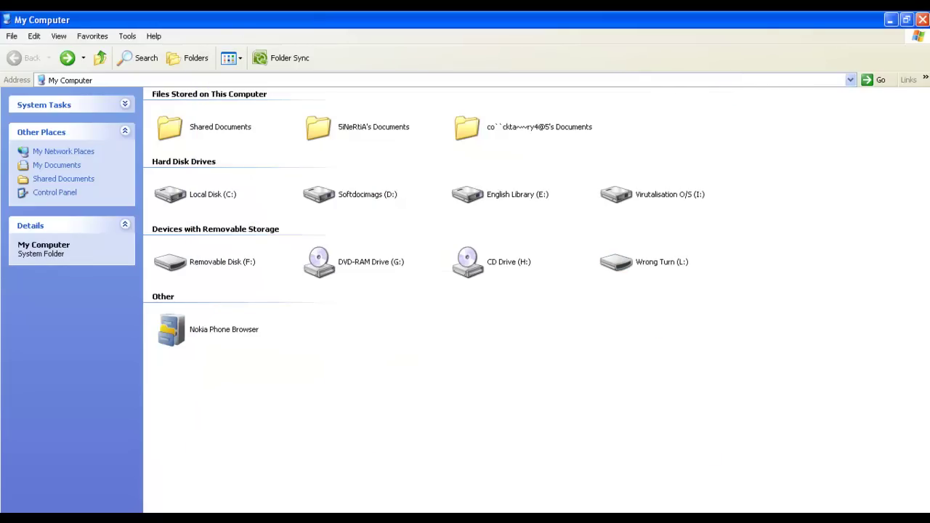
Switch to the Notepad note, review its Windows XP and Windows 7 instruction blocks, and minimize it without saving
key("alt+Tab")
left_click_drag(614, 244, 171, 169)
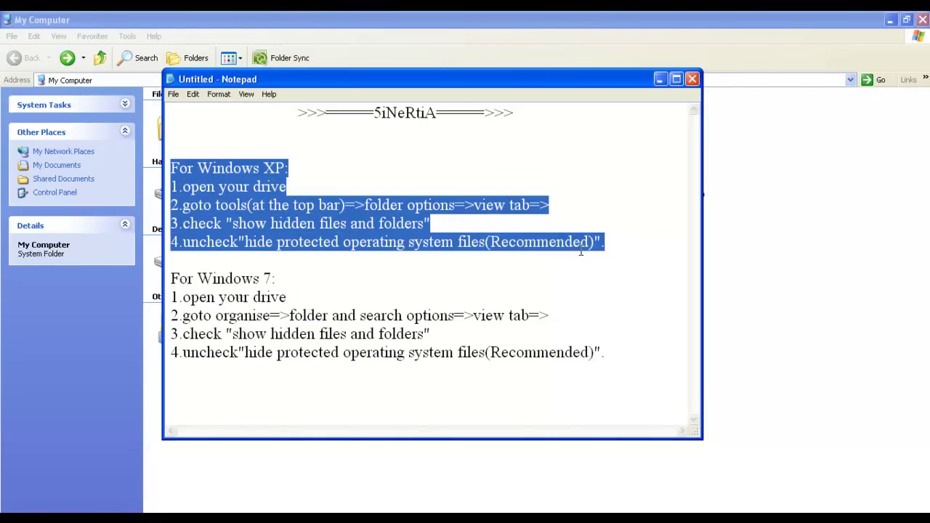
left_click_drag(607, 353, 171, 278)
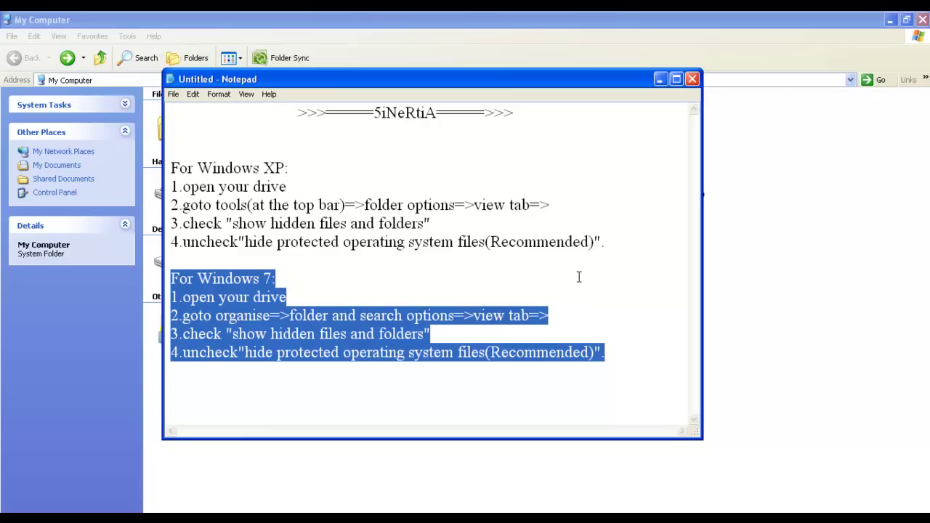
left_click(692, 79)
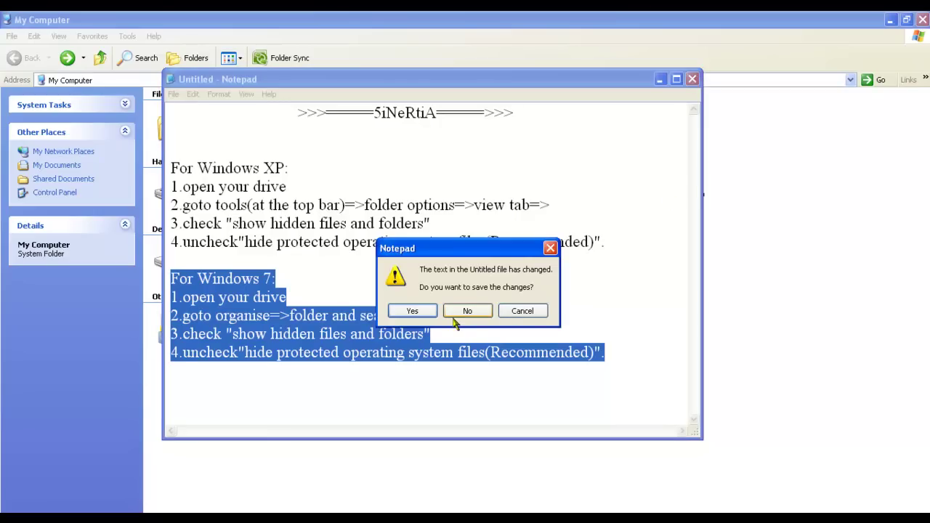
left_click(521, 311)
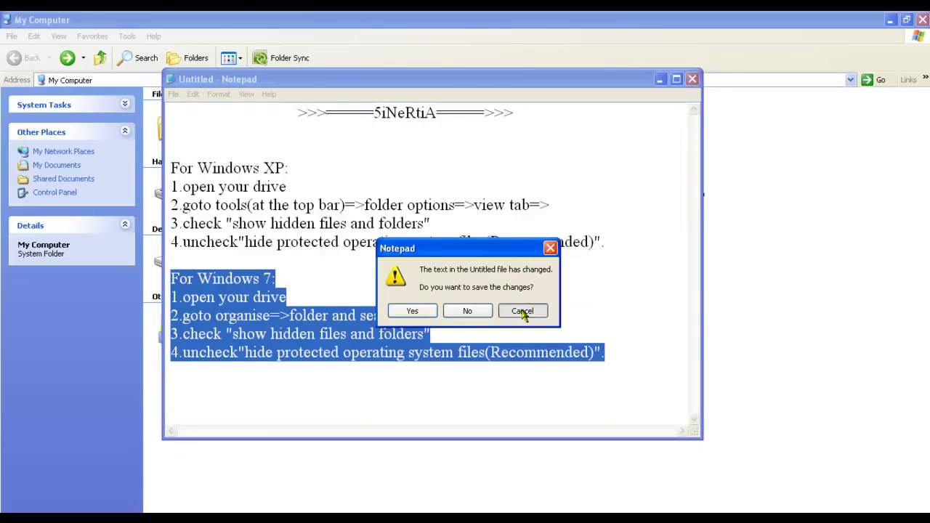
left_click(660, 80)
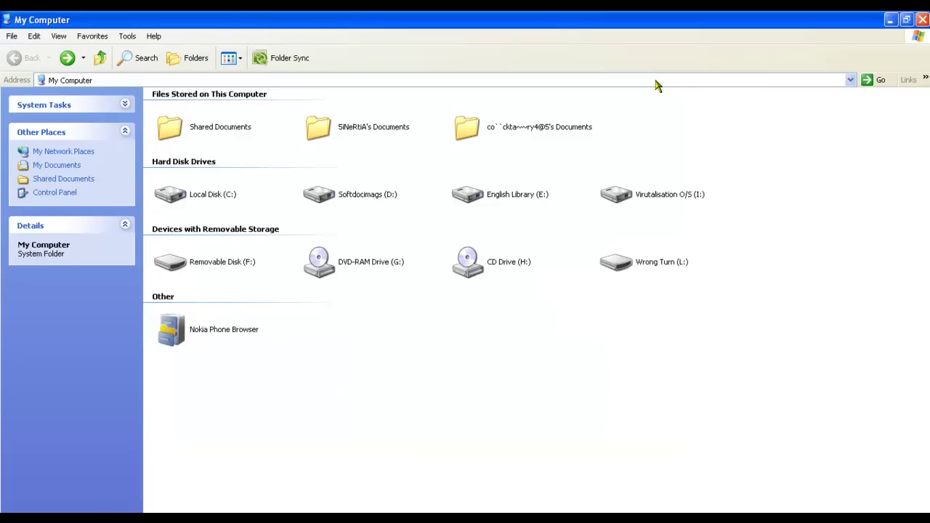